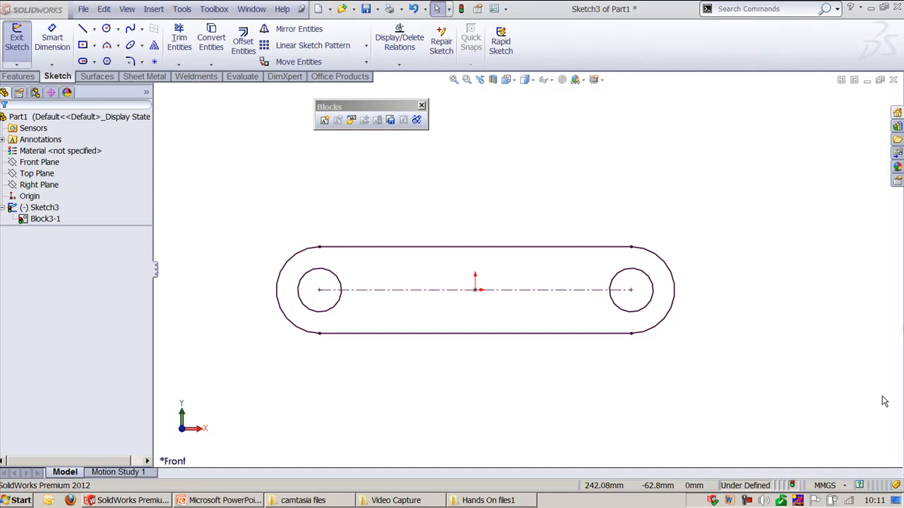
Start inserting a block from a file and restrict the file browser to AutoCAD DWG blocks
click(351, 124)
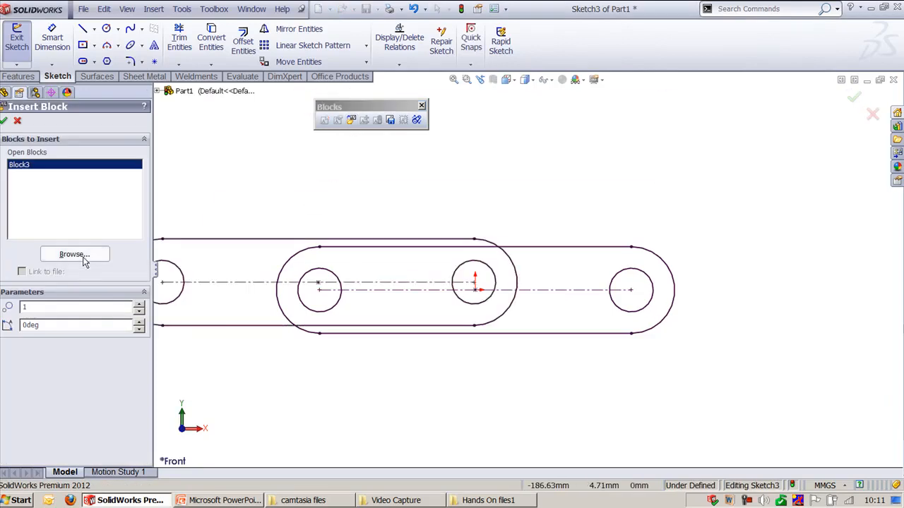
click(74, 254)
click(781, 452)
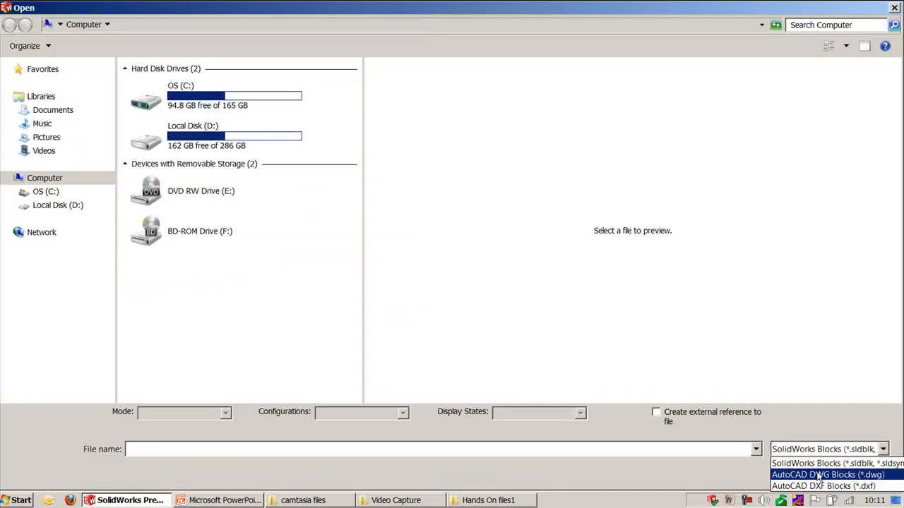
click(819, 475)
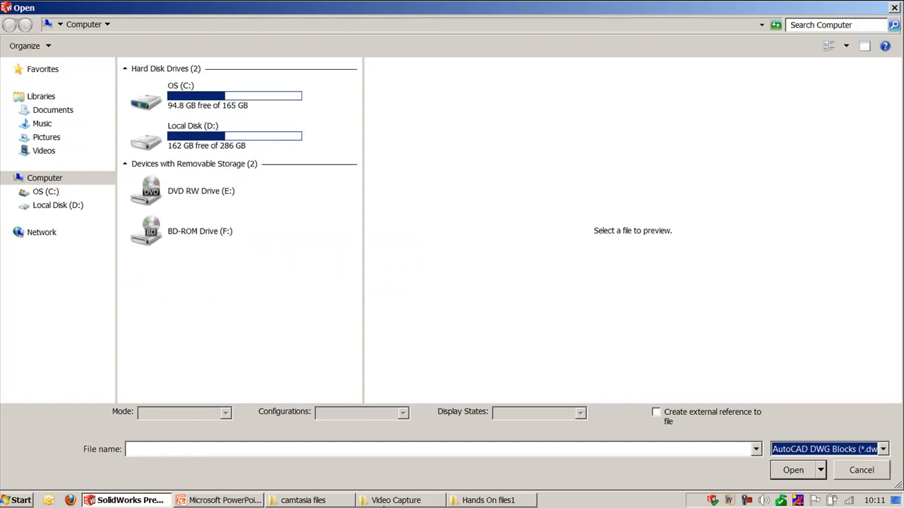
Switch to File Explorer, copy the path of the Hands On files1 folder, and return to the SolidWorks Open dialog
click(325, 501)
click(363, 501)
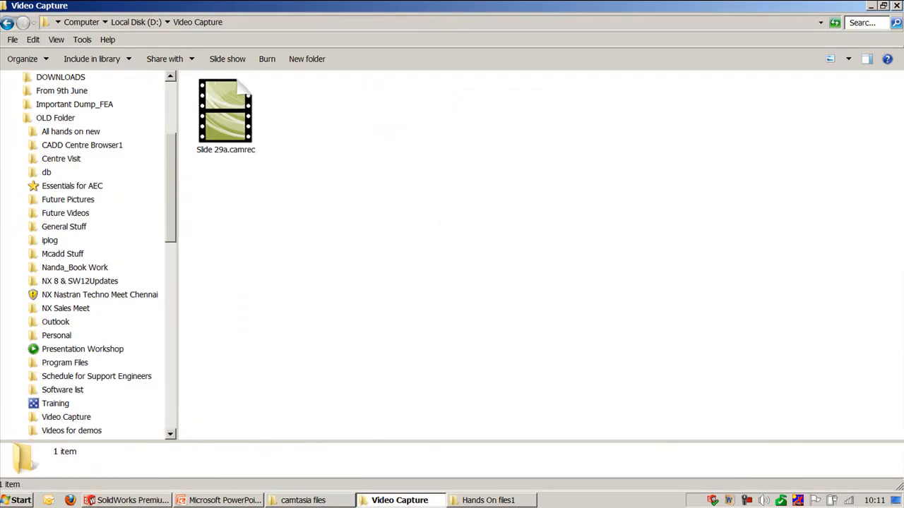
click(494, 500)
click(457, 23)
key(ctrl+c)
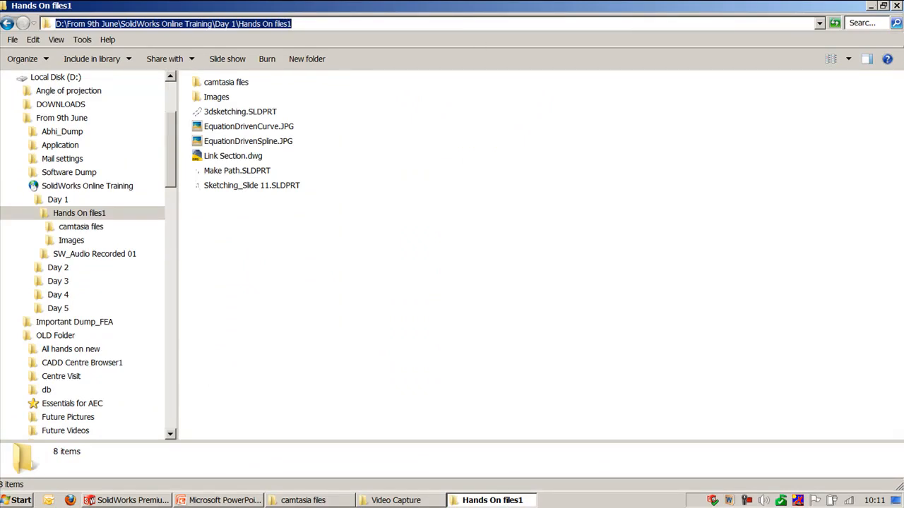
click(873, 6)
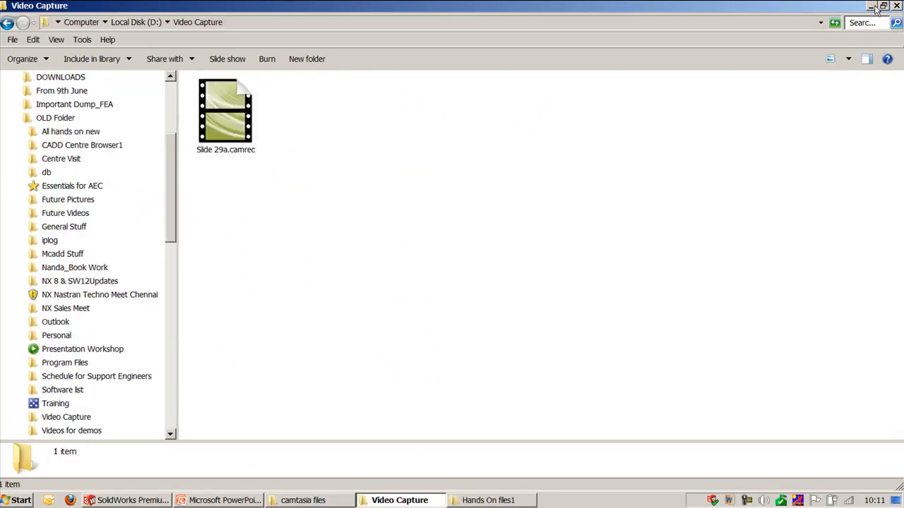
click(205, 500)
click(159, 501)
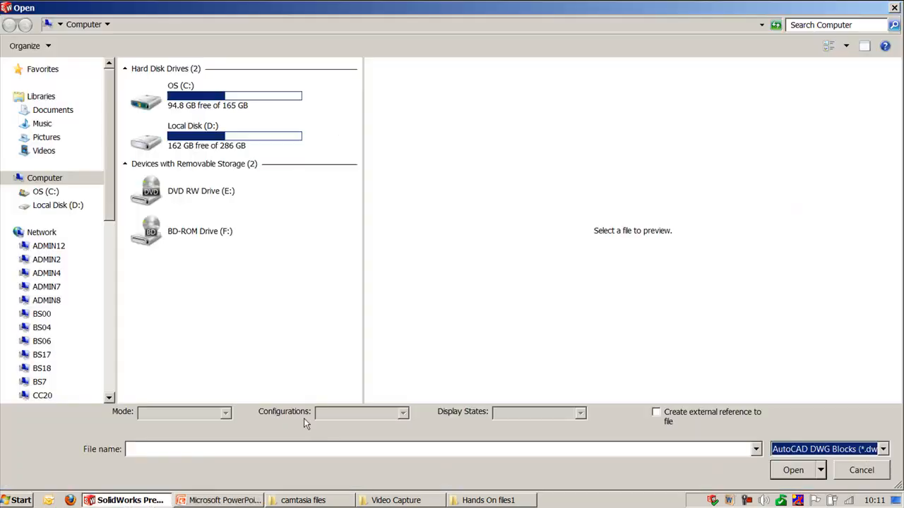
Go to the copied Hands On files1 folder path and open Link Section.dwg as the block to insert
click(304, 448)
key(ctrl+v)
key(Return)
click(328, 117)
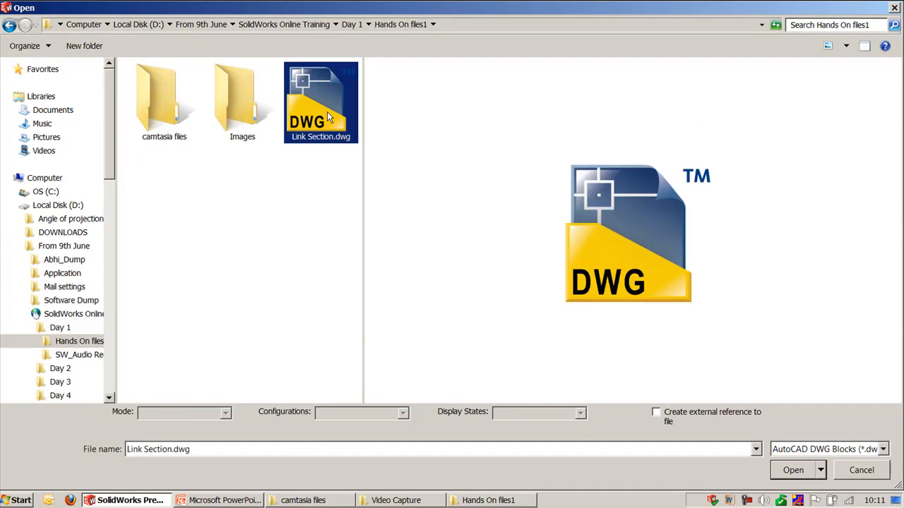
click(792, 470)
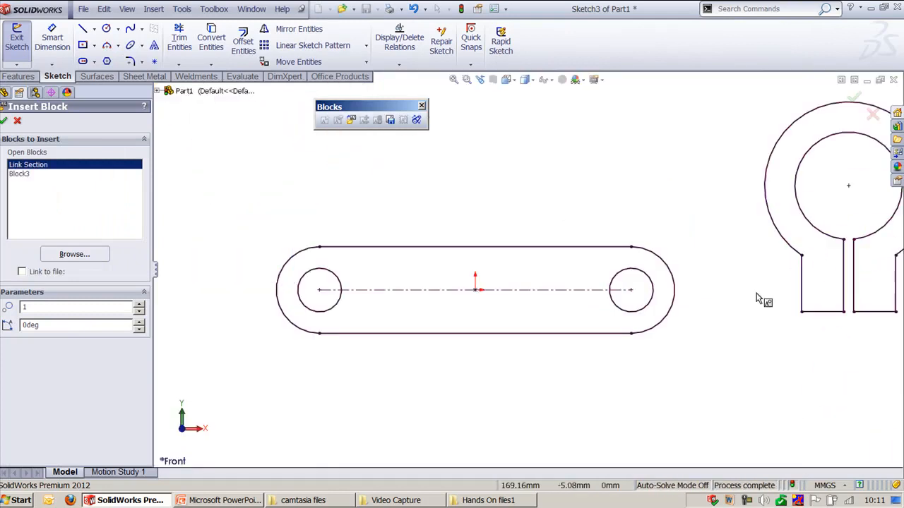
Place one instance of the Link Section block above the existing slotted link and finish inserting
scroll(346, 433, up, 3)
scroll(487, 281, down, 1)
scroll(489, 283, up, 2)
scroll(471, 236, down, 2)
ctrl+middle_drag(463, 181, 458, 297)
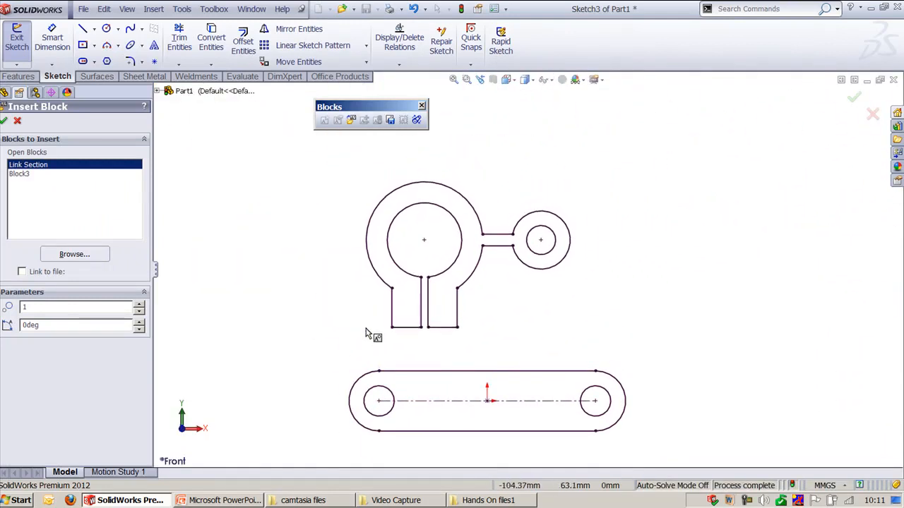
click(413, 345)
key(Escape)
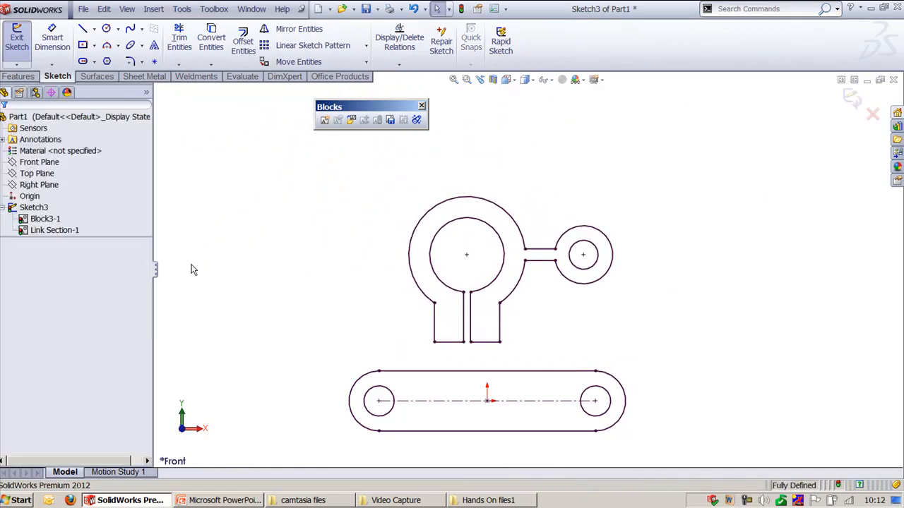
Open the Link Section block to examine its individual entities, and return to the parent sketch
scroll(574, 318, down, 2)
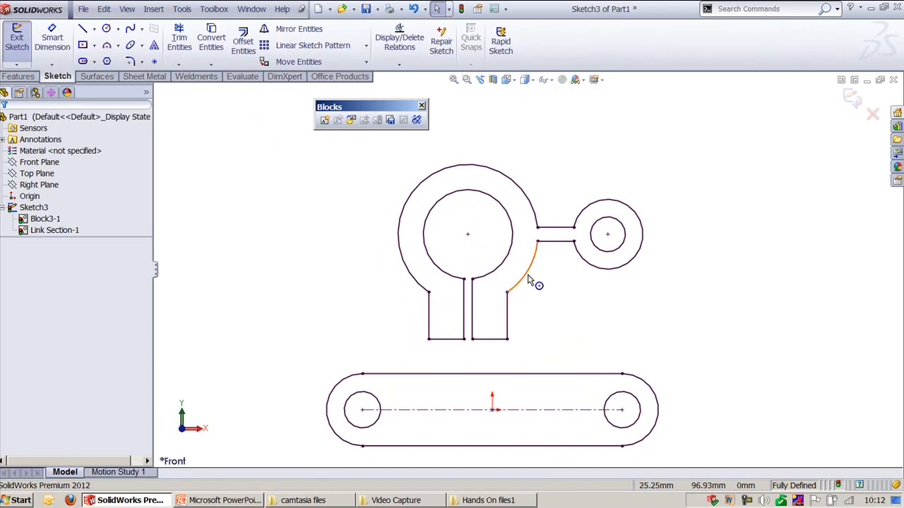
double_click(531, 280)
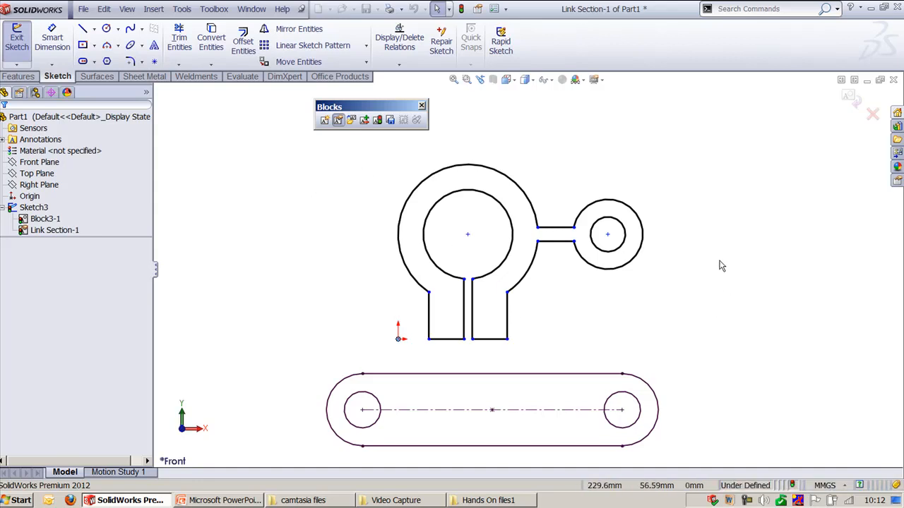
click(851, 102)
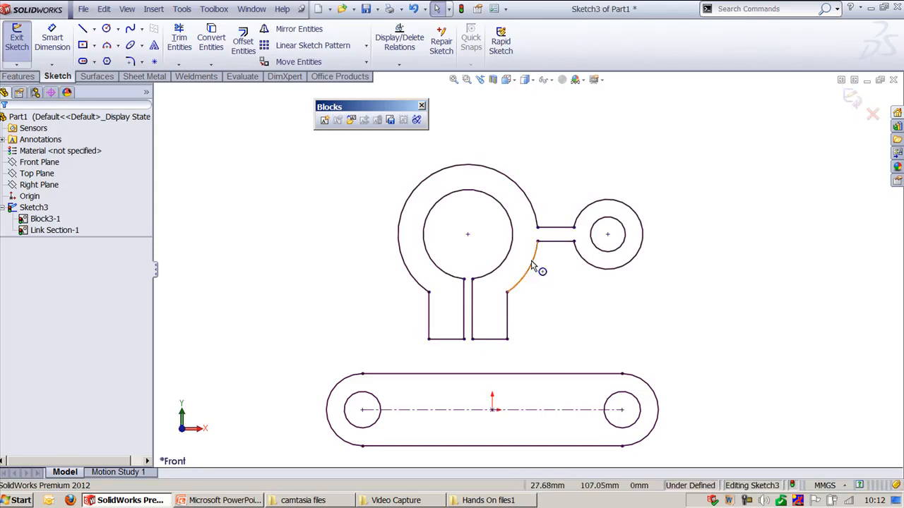
Move the Link Section block slightly by its large circle's center and shift the slotted link slightly along its centerline
click(529, 263)
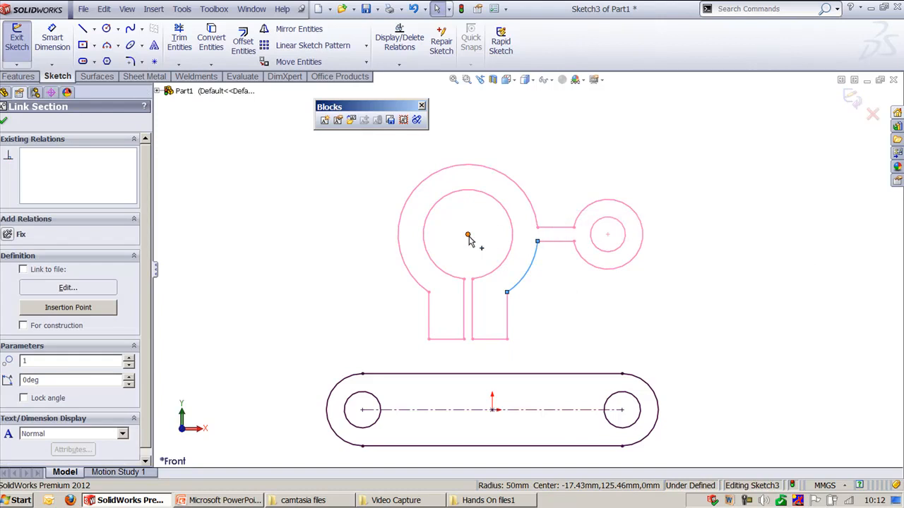
mouse_move(468, 236)
mouse_down()
mouse_move(541, 204)
mouse_move(557, 215)
mouse_move(459, 242)
mouse_up()
mouse_move(621, 413)
mouse_down()
mouse_move(600, 414)
mouse_move(649, 414)
mouse_move(618, 411)
mouse_up()
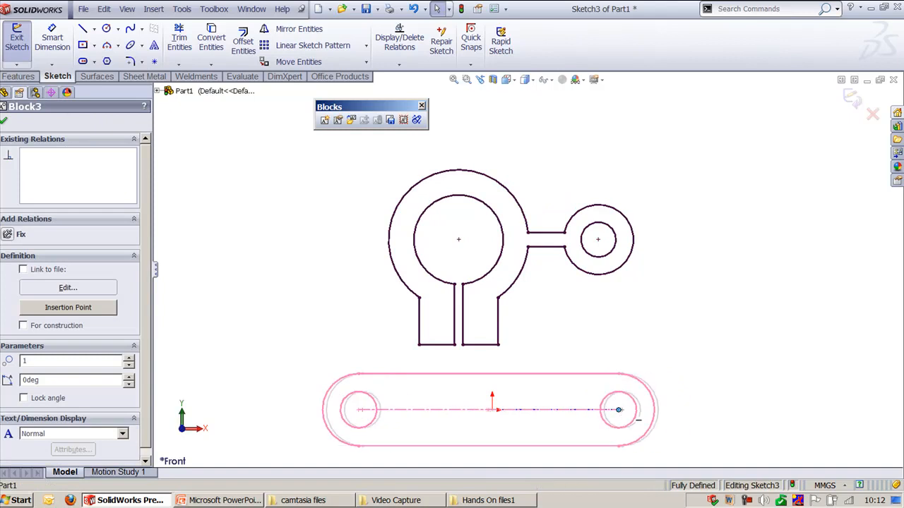
click(563, 341)
scroll(454, 205, down, 2)
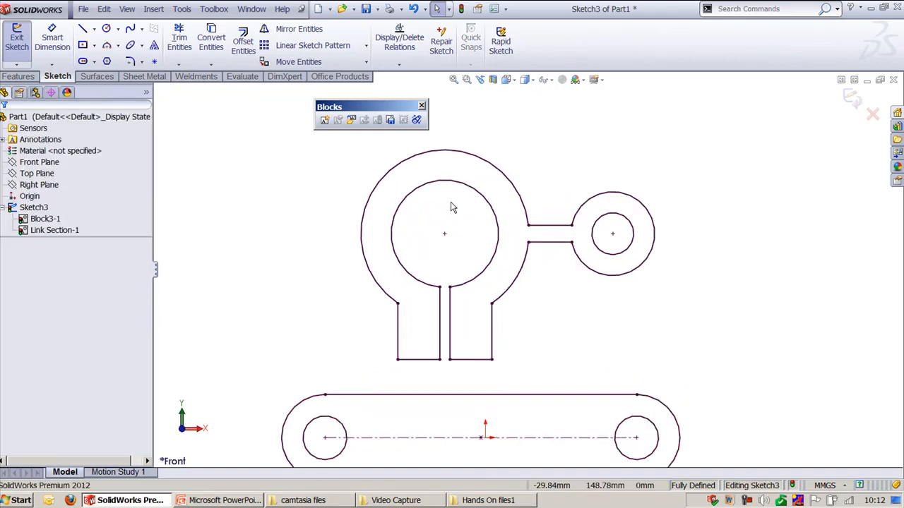
Open the Link Section block for editing and dimension the small ring's outer arc with a 30 mm radius
click(413, 163)
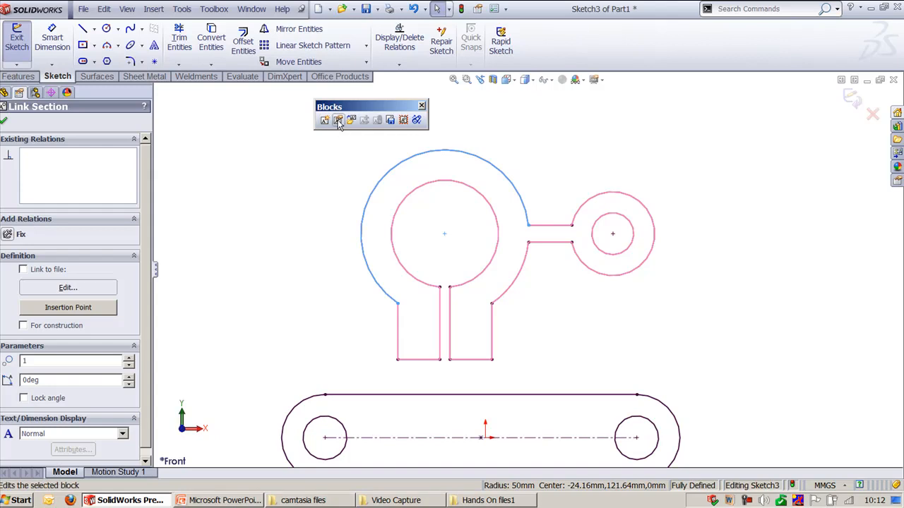
click(338, 121)
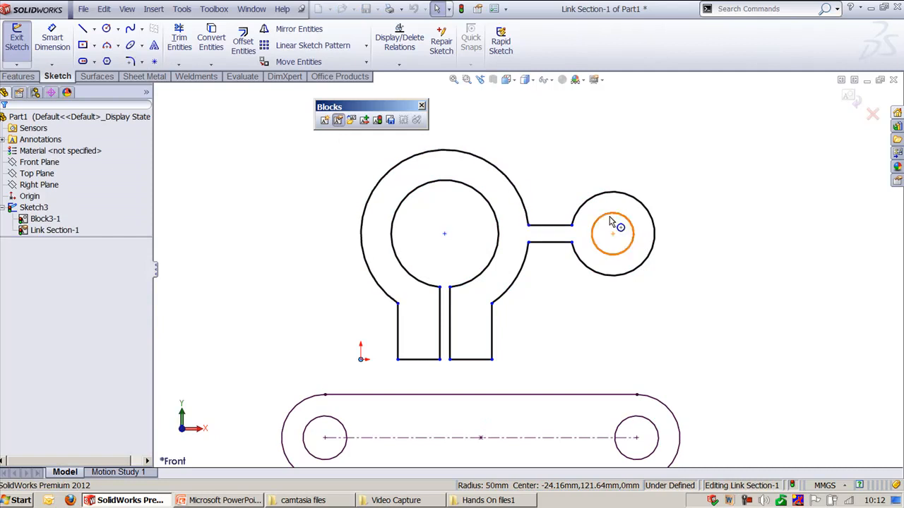
key(d)
click(638, 199)
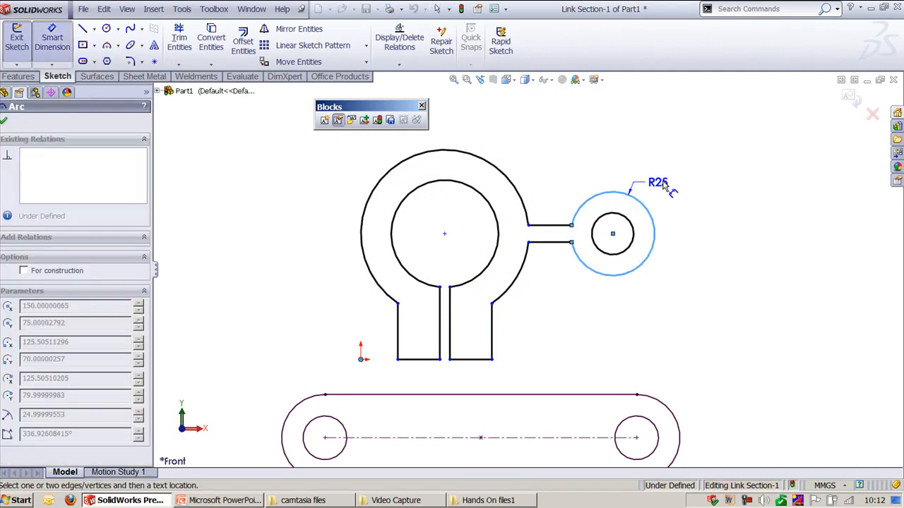
click(653, 194)
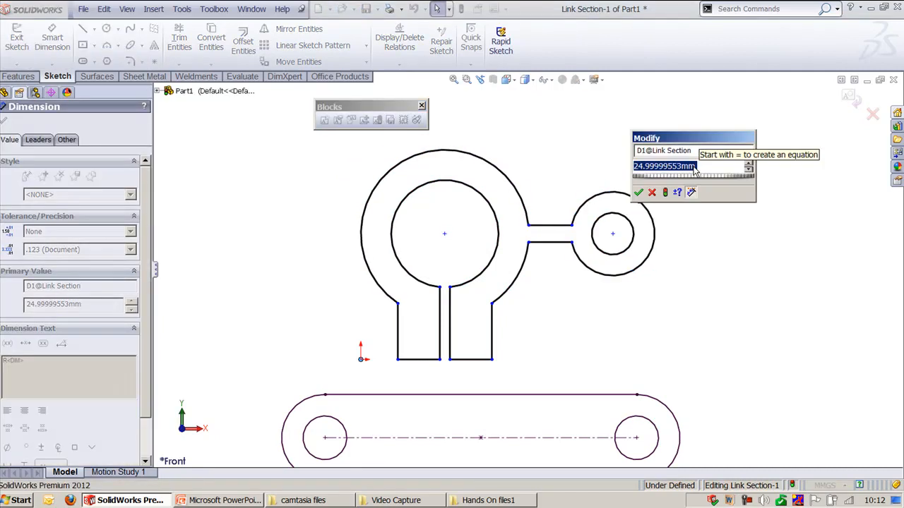
text(30)
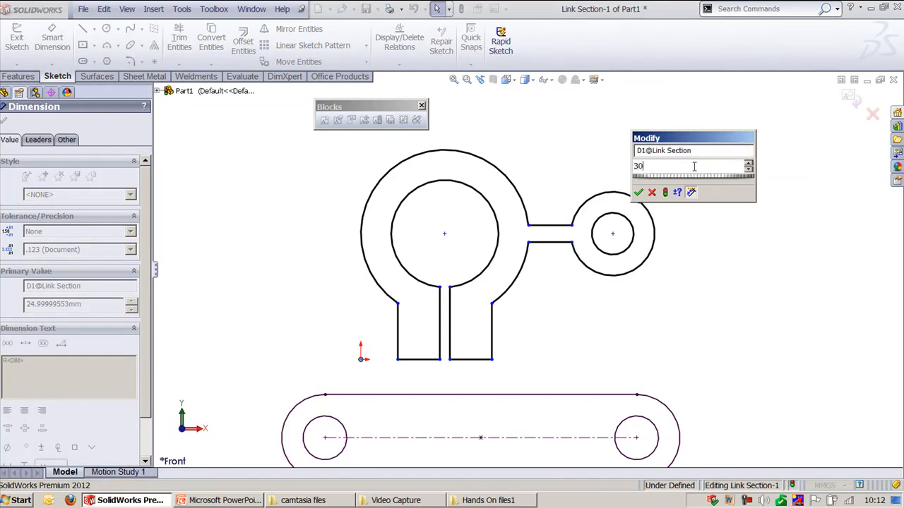
key(Return)
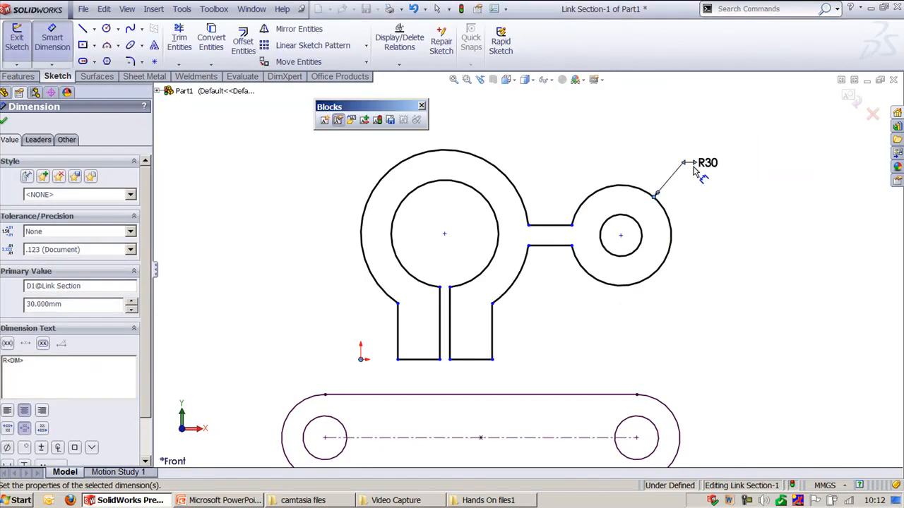
click(592, 136)
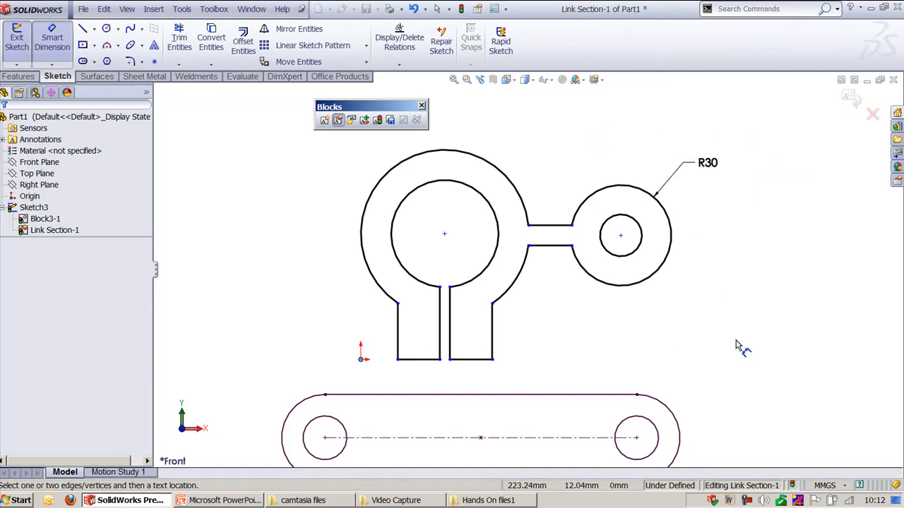
key(Escape)
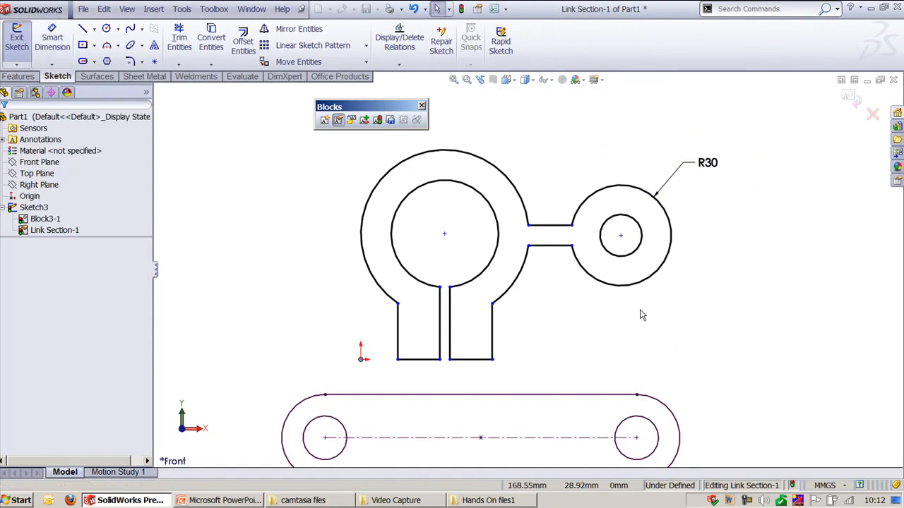
Add horizontal relations to the two short lines connecting the large and small rings
click(548, 247)
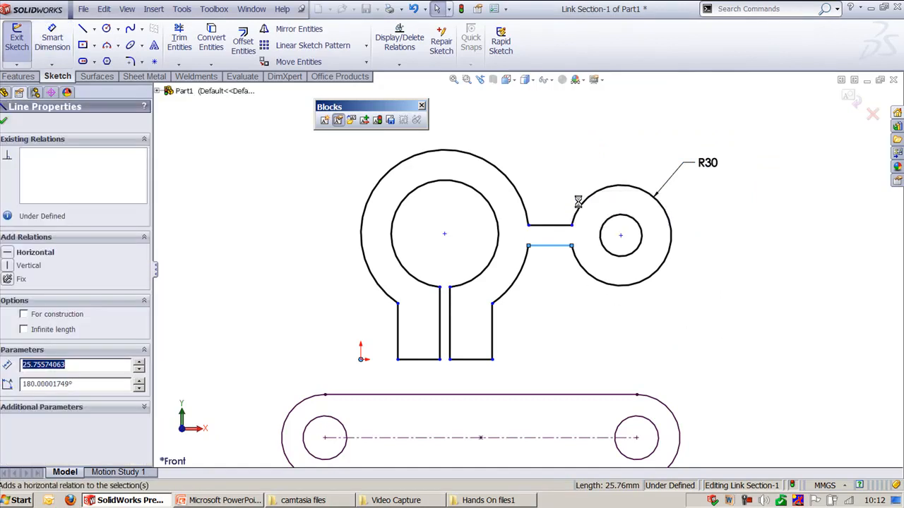
click(578, 201)
click(558, 226)
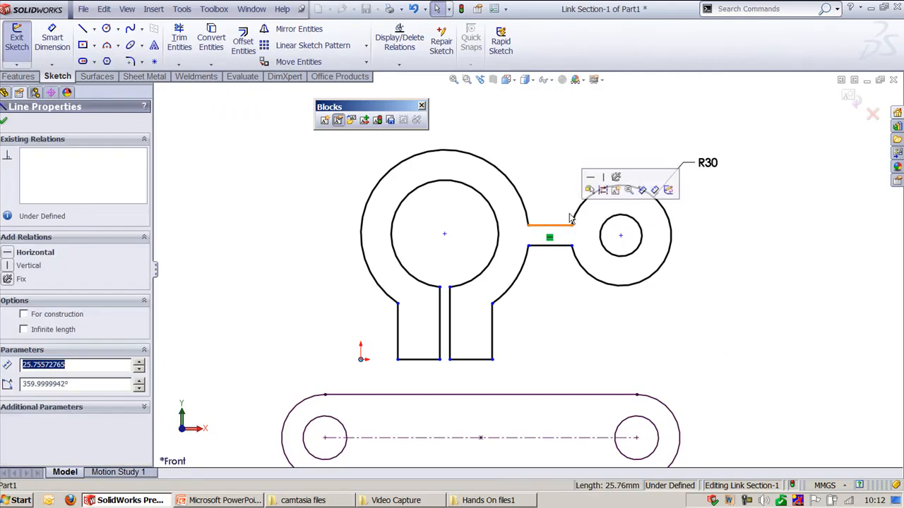
click(592, 177)
Make the small ring's outer arc and inner circle concentric, and exit editing of the Link Section block
click(622, 213)
click(598, 196)
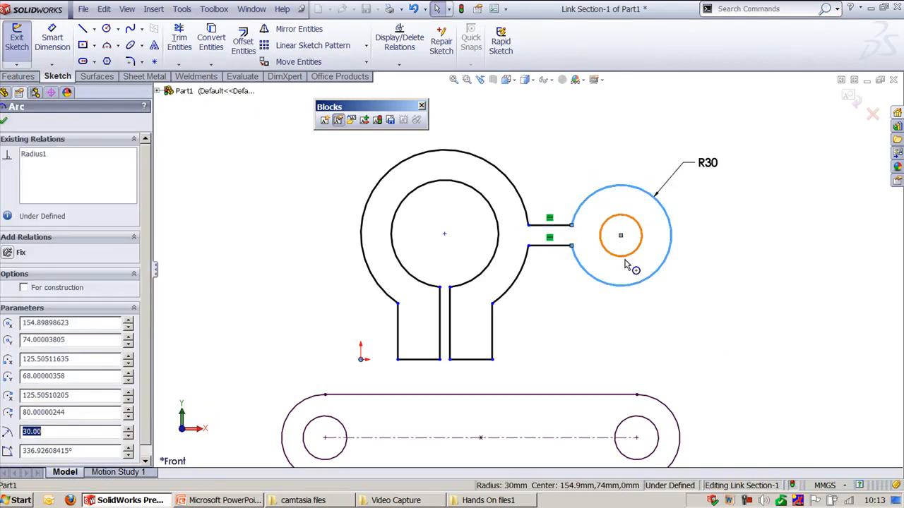
ctrl+click(635, 252)
click(680, 205)
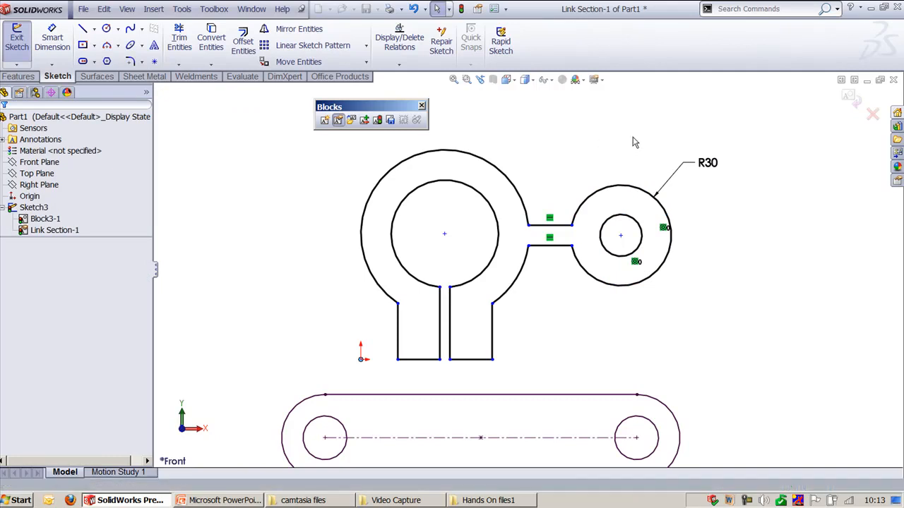
click(850, 97)
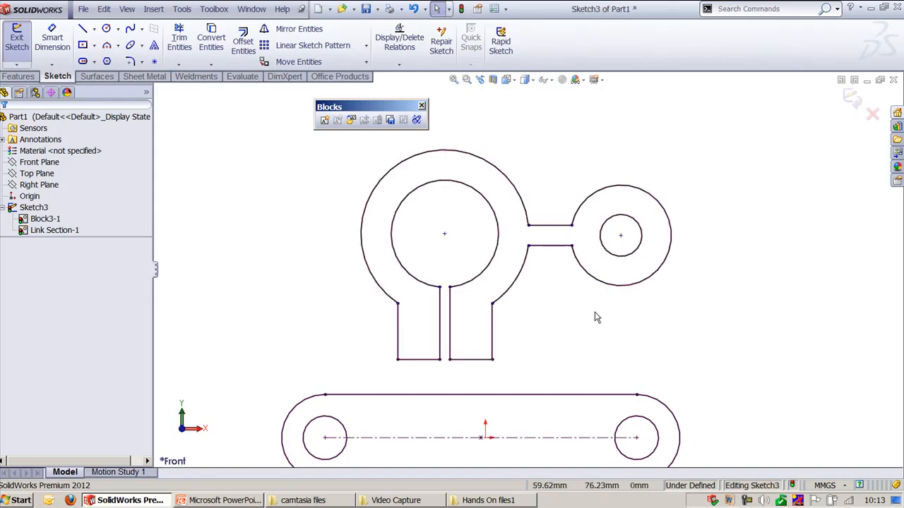
Open the slotted link block for editing
ctrl+middle_drag(632, 333, 619, 281)
scroll(561, 304, up, 1)
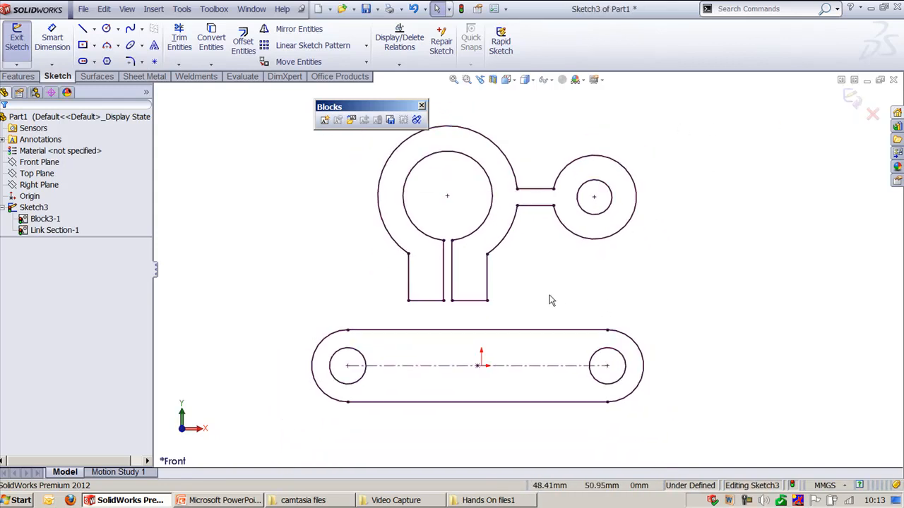
ctrl+middle_drag(561, 304, 600, 337)
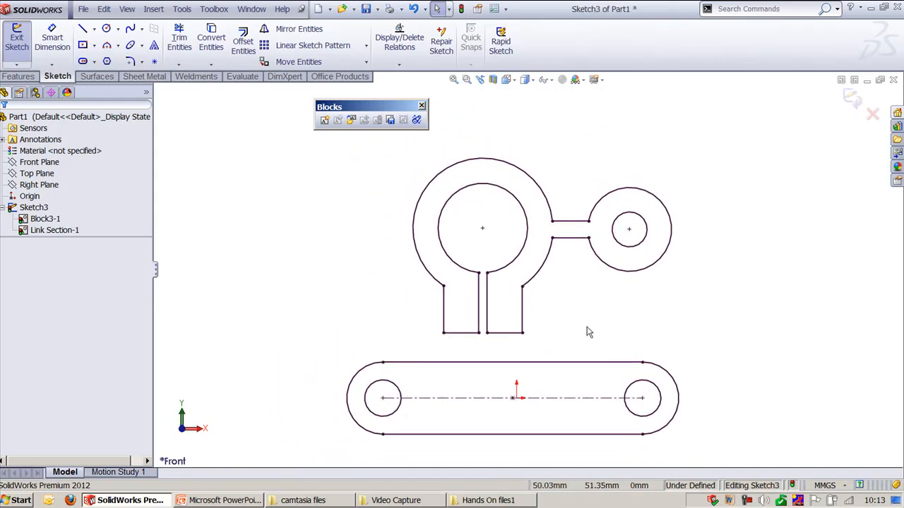
click(578, 368)
double_click(581, 365)
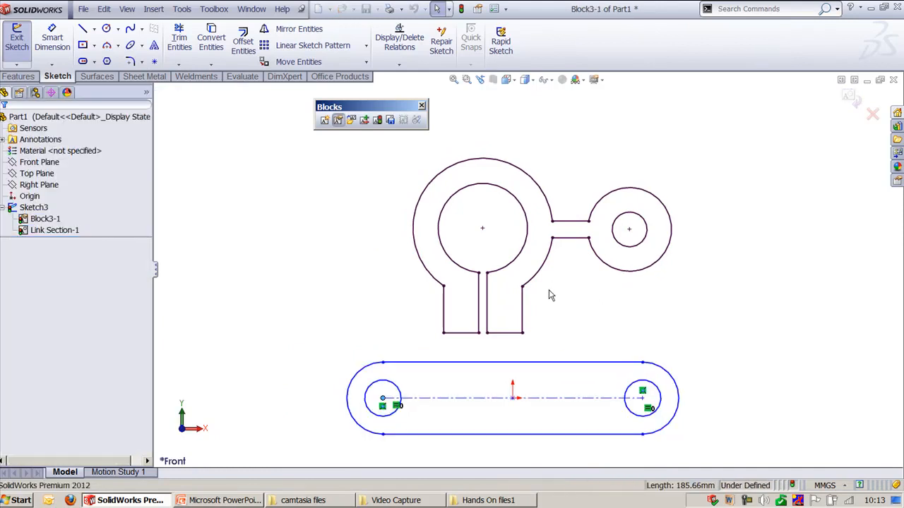
Draw a small center rectangle in the slotted link block, centered where the left hole's edge meets the centerline
click(107, 28)
click(83, 46)
scroll(403, 418, down, 5)
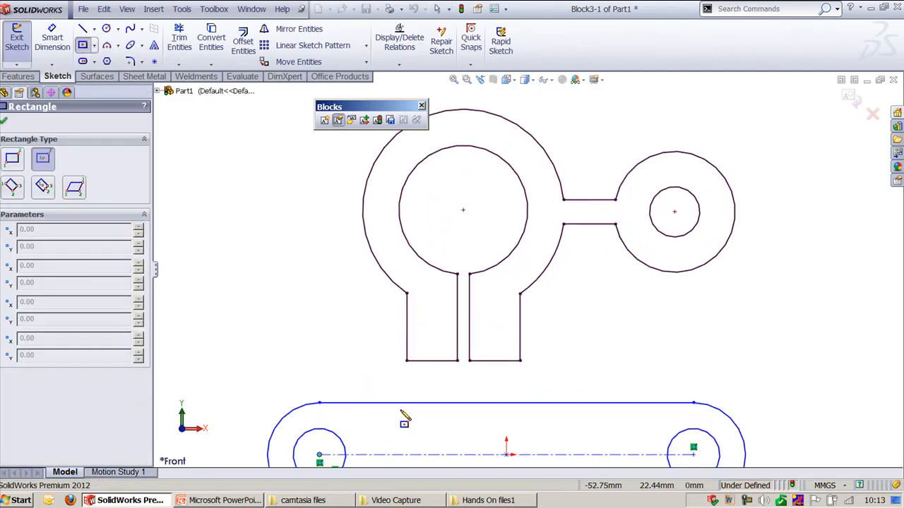
ctrl+middle_drag(421, 339, 544, 109)
scroll(541, 103, down, 3)
ctrl+middle_drag(425, 167, 508, 264)
click(43, 159)
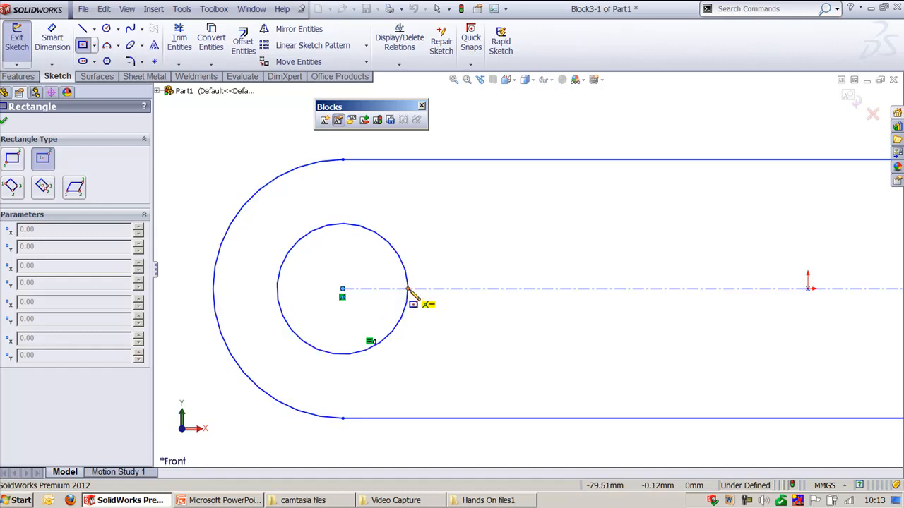
click(408, 289)
click(426, 314)
key(Escape)
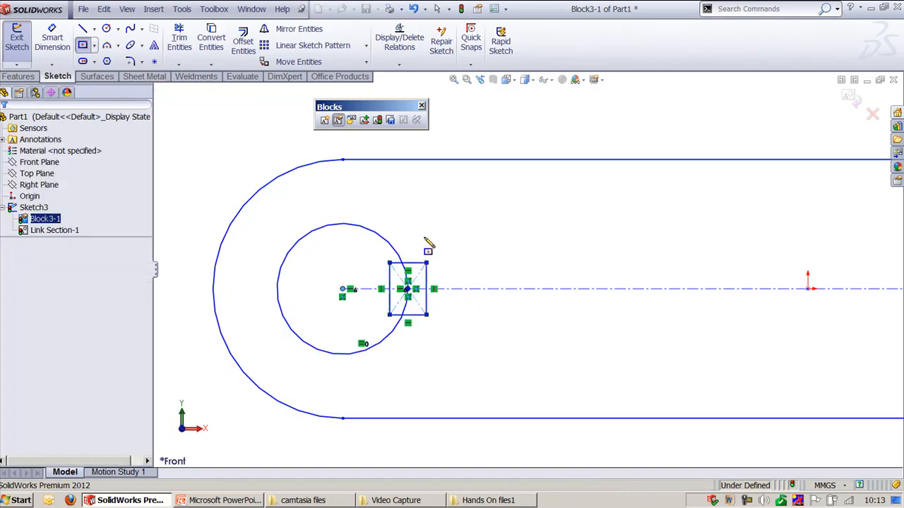
Power trim the rectangle and left hole into a single keyway outline, accepting that the slot entity is destroyed
scroll(368, 283, down, 2)
key(t)
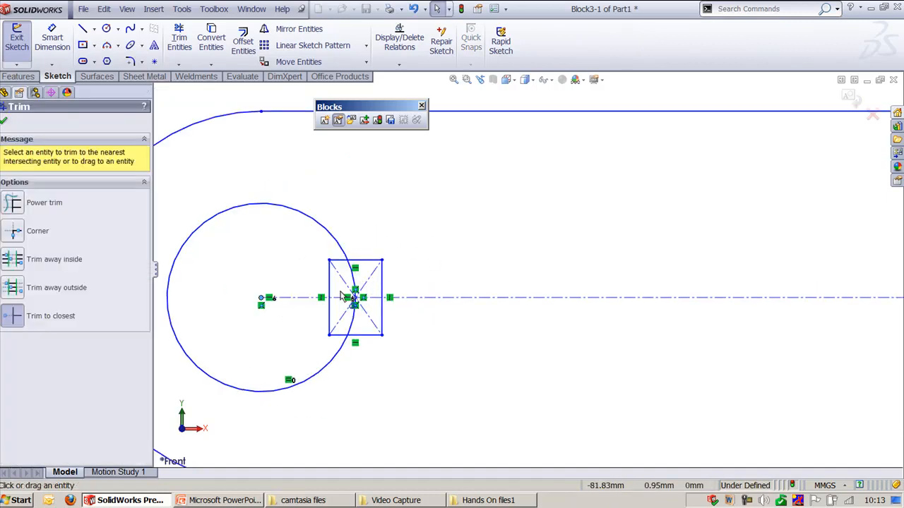
scroll(347, 288, down, 2)
ctrl+middle_drag(345, 279, 503, 292)
scroll(431, 300, down, 1)
click(9, 206)
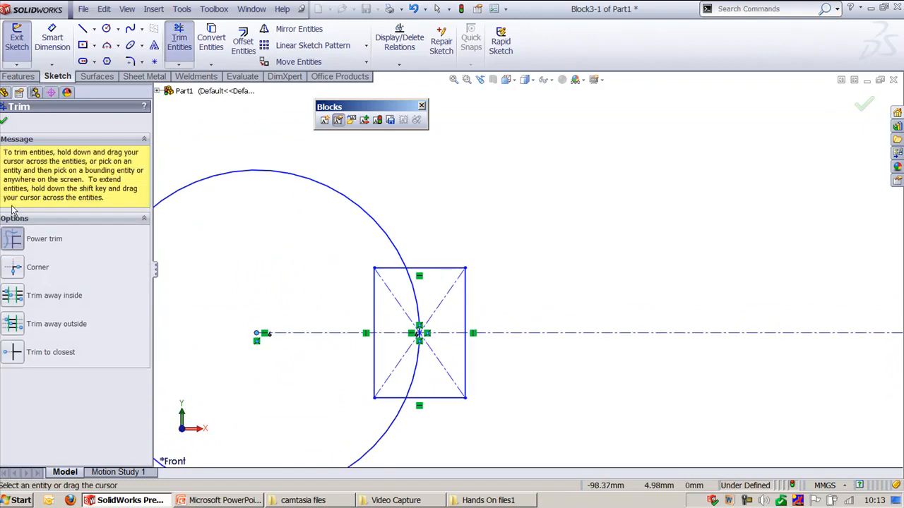
mouse_move(308, 283)
mouse_down()
mouse_move(414, 295)
mouse_move(375, 259)
mouse_move(402, 375)
mouse_move(438, 358)
mouse_move(377, 389)
mouse_move(384, 396)
mouse_move(439, 355)
mouse_move(423, 307)
mouse_up()
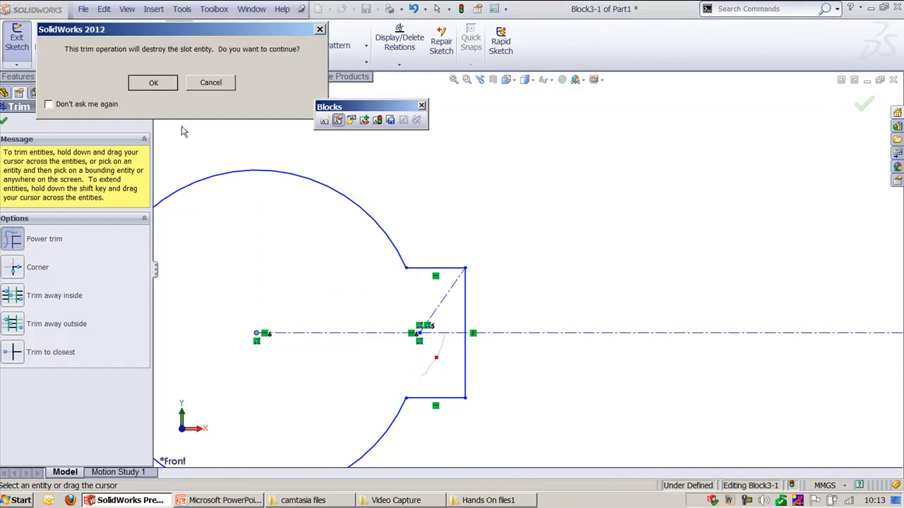
click(152, 81)
scroll(476, 323, up, 2)
scroll(522, 322, up, 6)
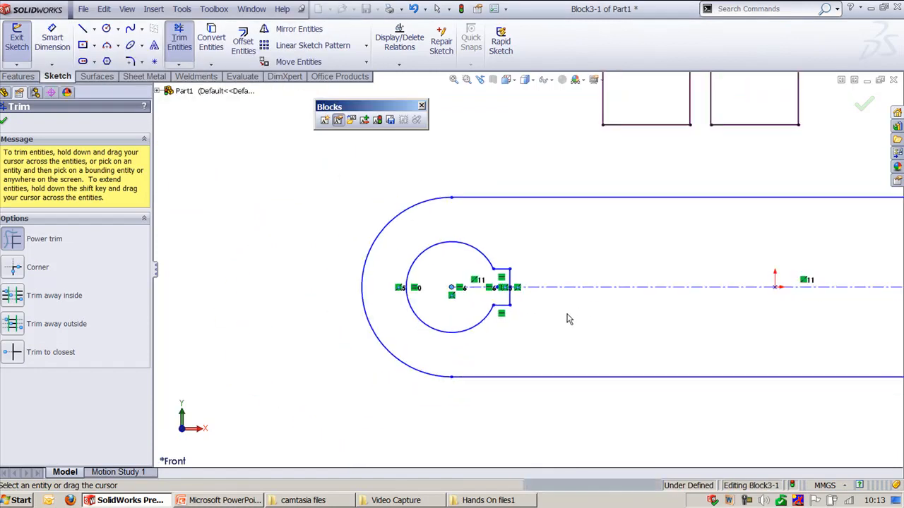
key(Escape)
Bring up the save dialog for the slotted link block and dismiss it without saving
scroll(381, 233, up, 2)
mouse_move(452, 203)
ctrl+middle_down()
mouse_move(337, 295)
mouse_move(342, 315)
ctrl+middle_up()
scroll(343, 315, up, 1)
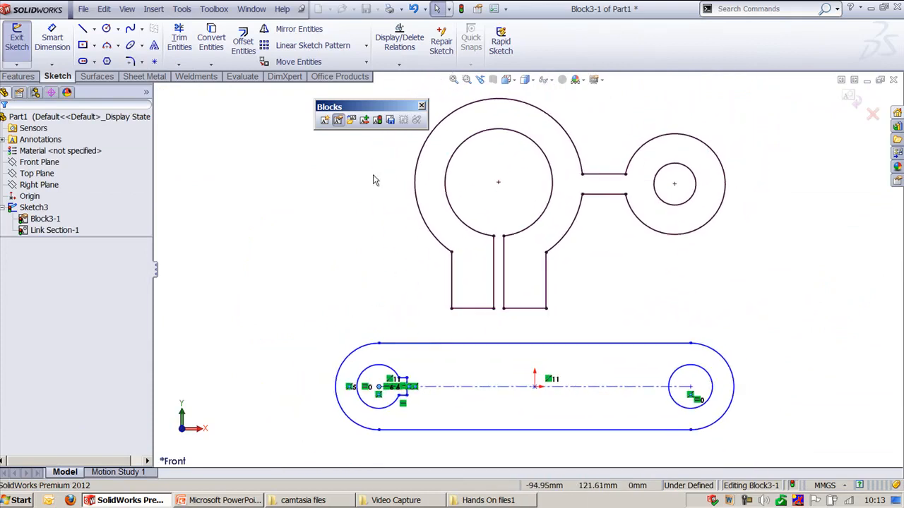
click(390, 121)
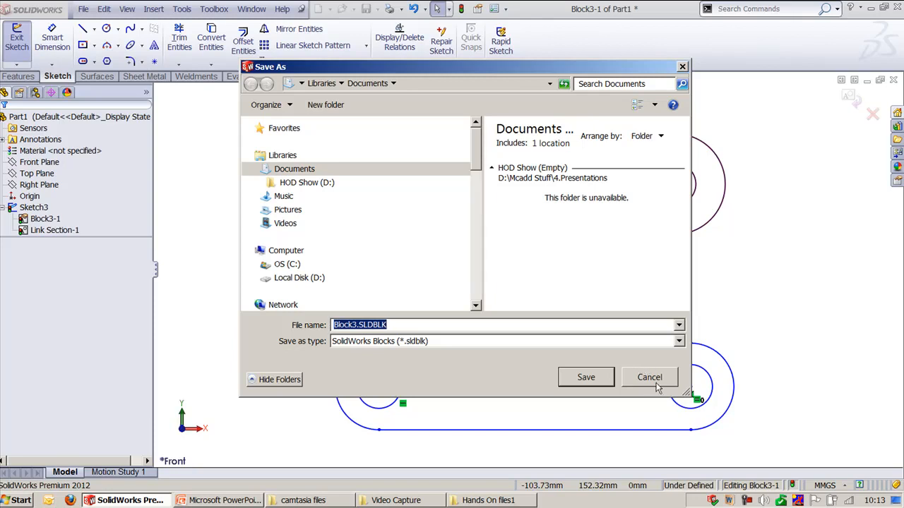
click(650, 378)
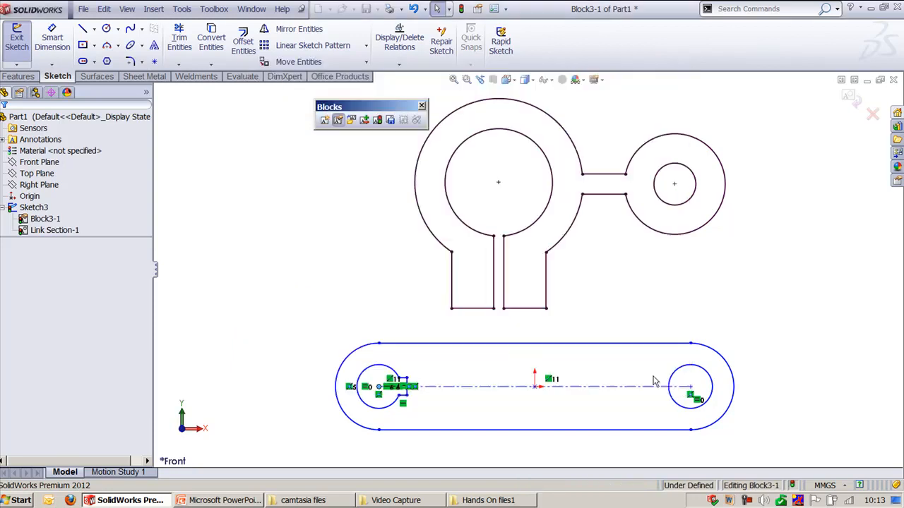
Rebuild the slotted link block and exit block editing
click(380, 122)
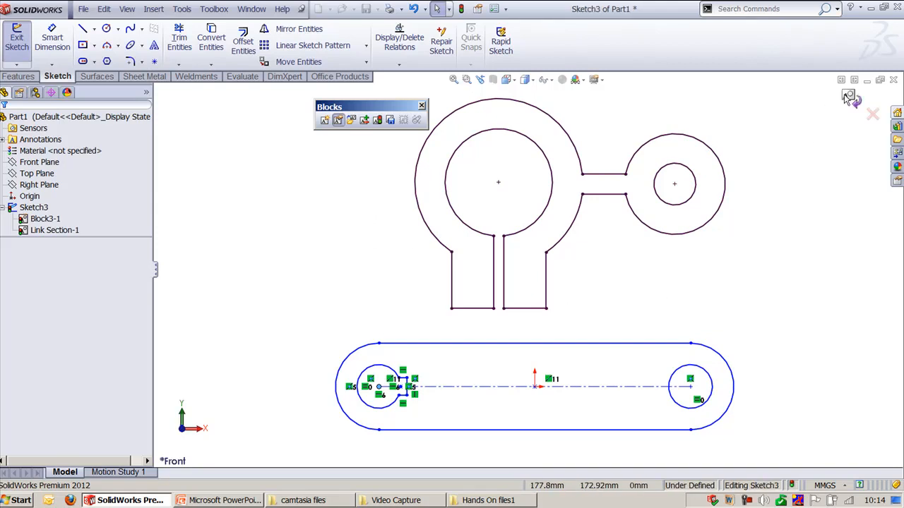
click(847, 97)
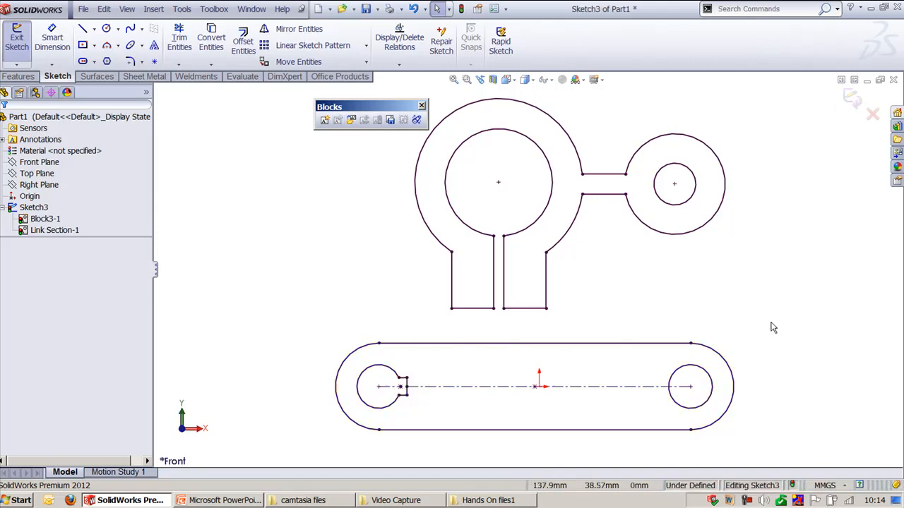
key(f)
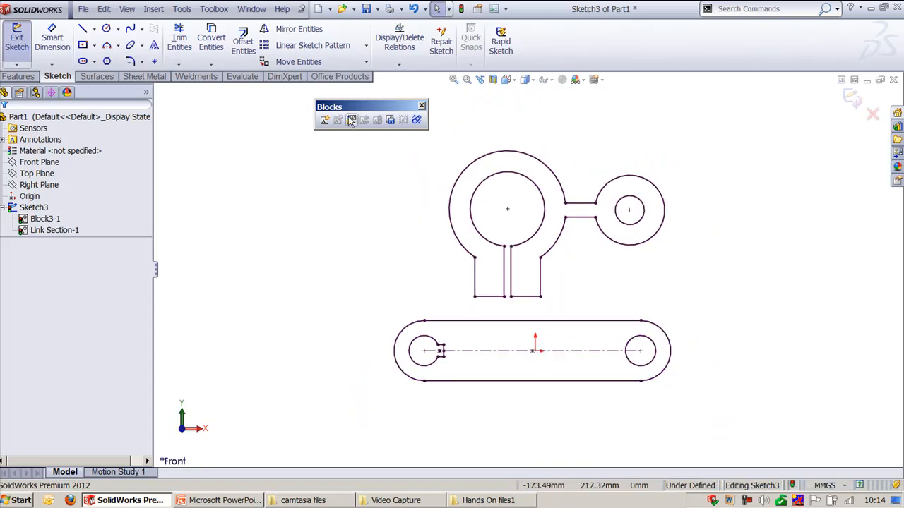
Insert another Block3 instance with its keyed hole's center on the existing link's right hole center
click(351, 120)
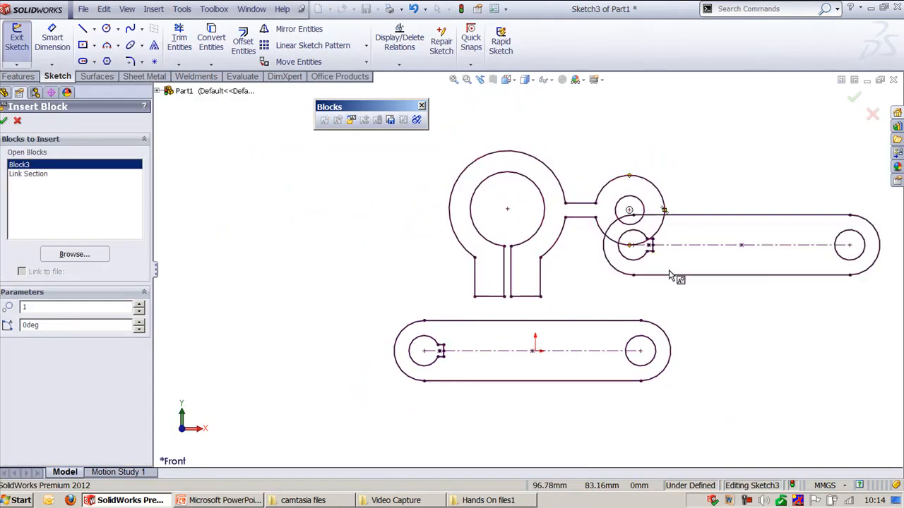
ctrl+middle_drag(701, 272, 540, 327)
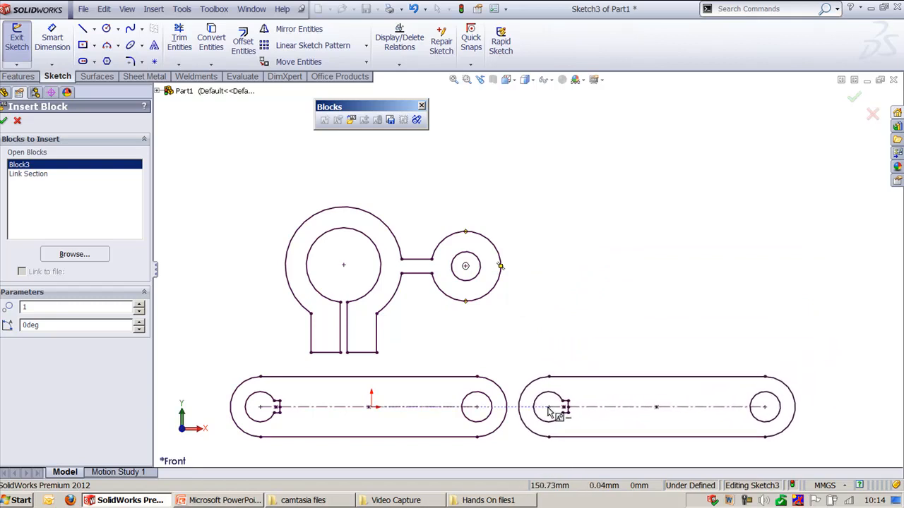
click(477, 409)
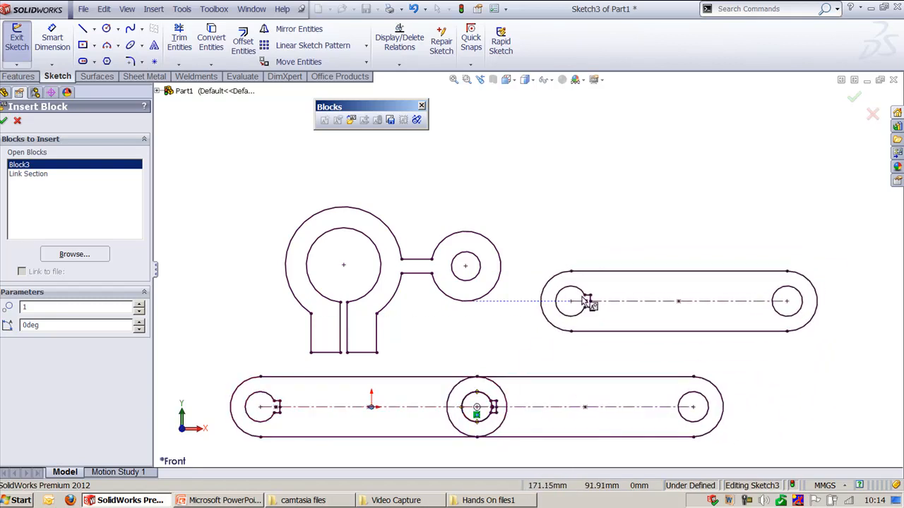
key(Escape)
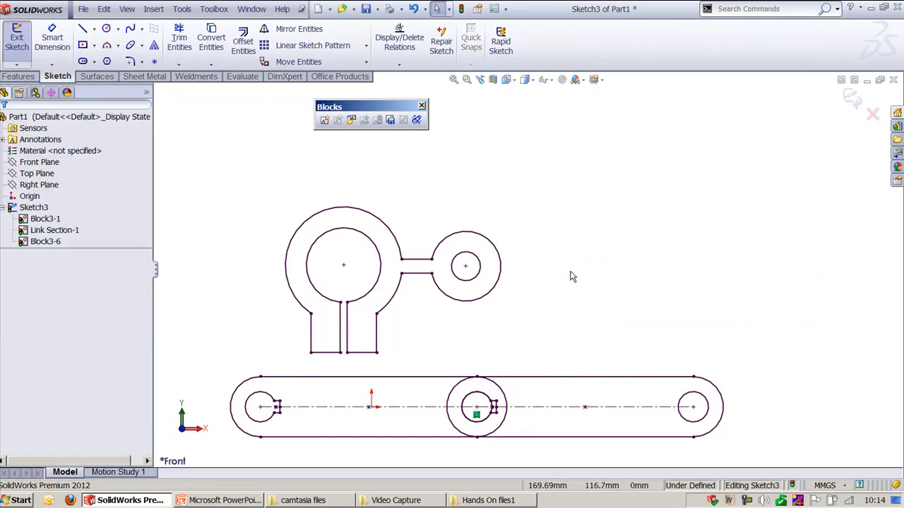
Undo the insertion of the second Block3 instance
mouse_move(577, 302)
ctrl+middle_down()
mouse_move(626, 274)
mouse_move(628, 294)
ctrl+middle_up()
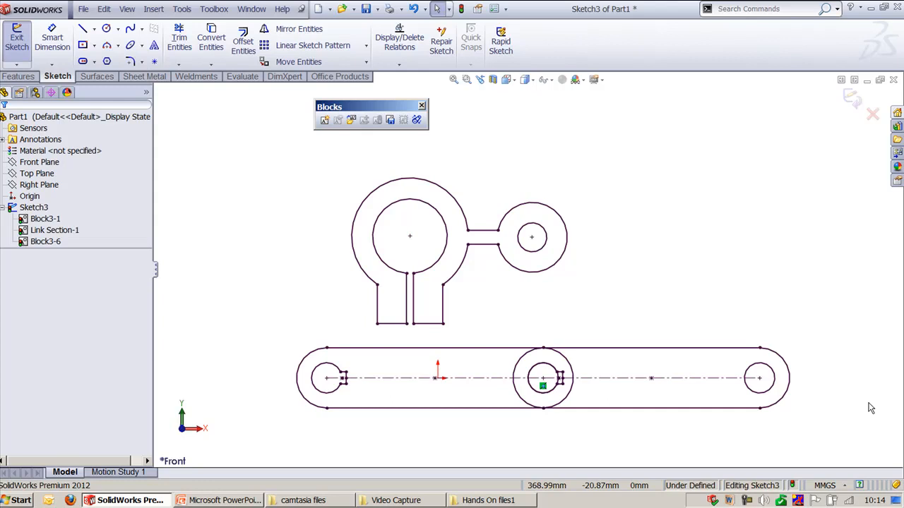
key(ctrl+z)
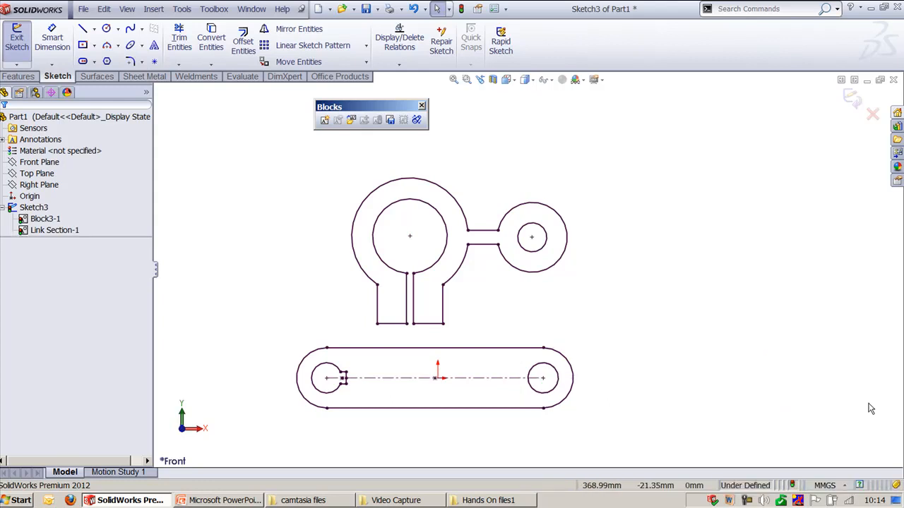
ctrl+middle_drag(651, 331, 728, 329)
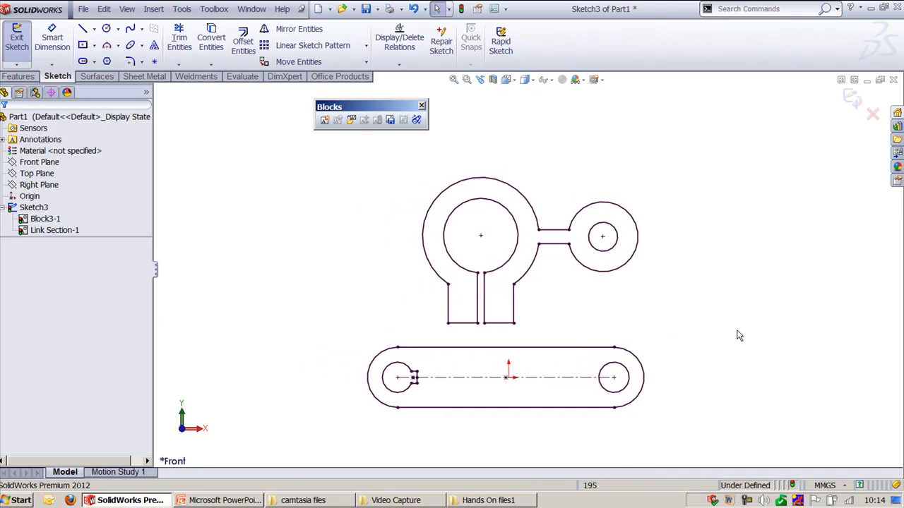
Explode the slotted link block into individual sketch entities
scroll(686, 337, down, 1)
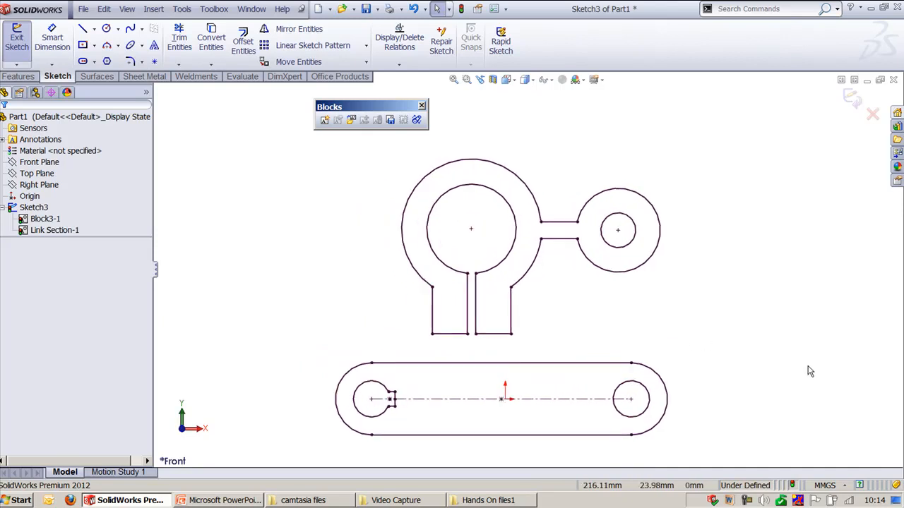
right_click(581, 364)
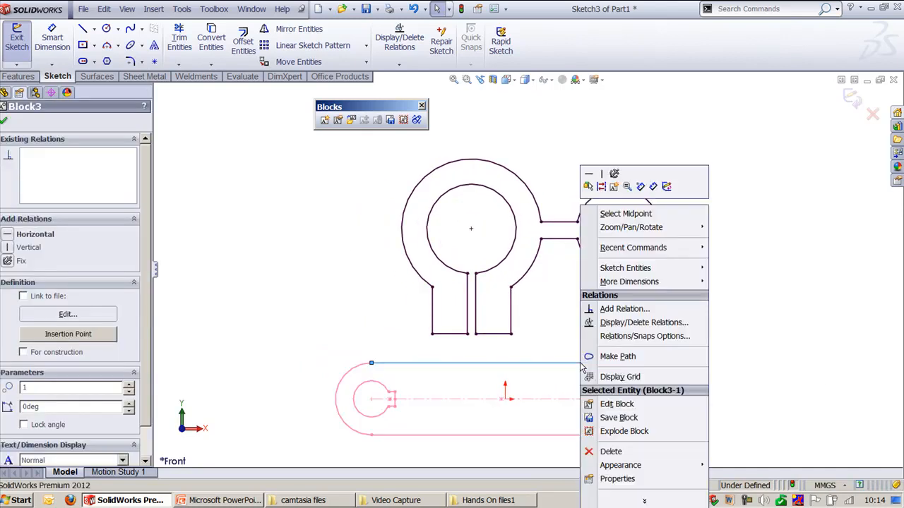
click(632, 435)
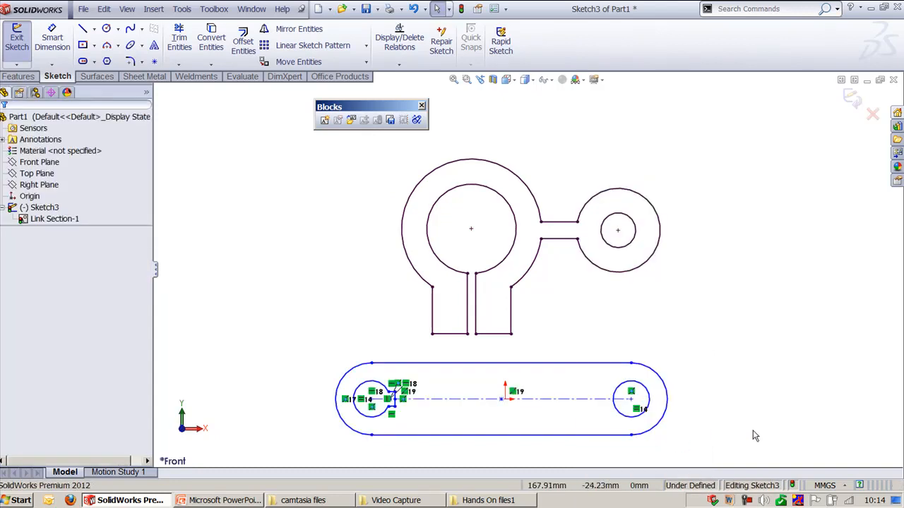
scroll(453, 392, down, 3)
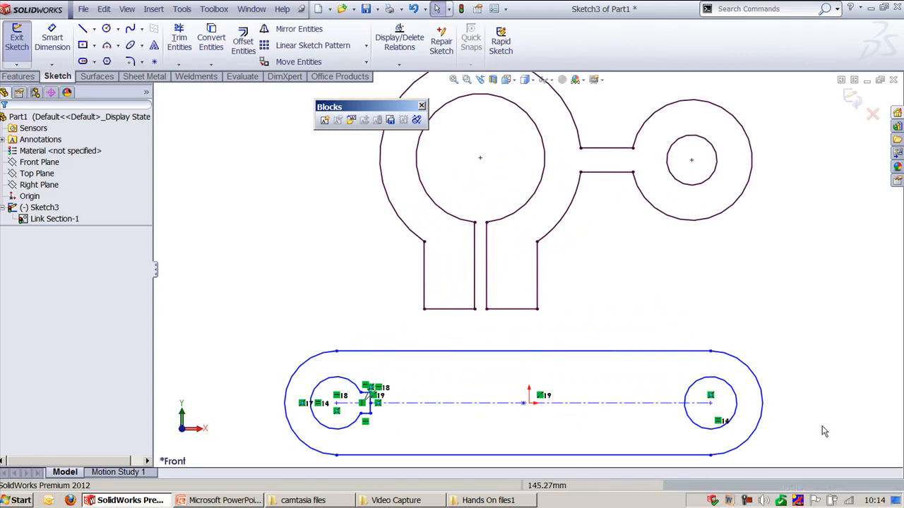
Switch to PowerPoint to review the Blocks slide, and return to SolidWorks
scroll(833, 385, up, 1)
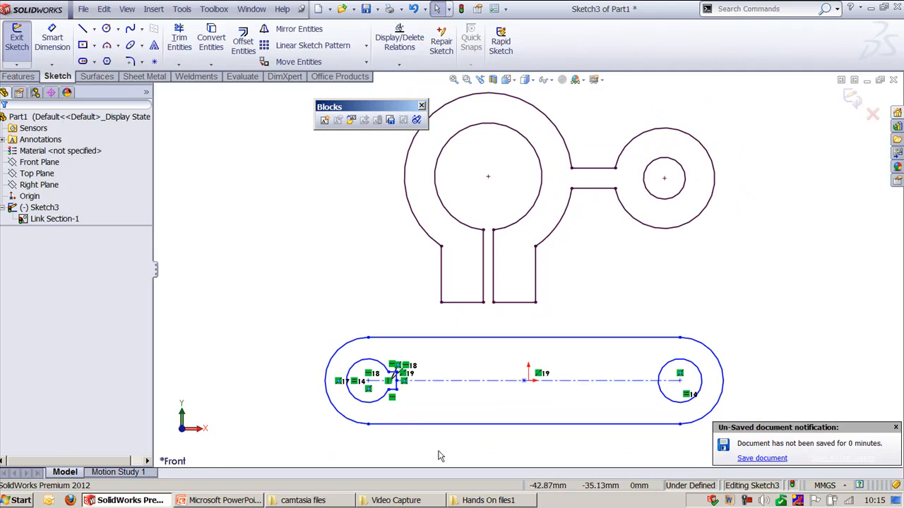
click(260, 500)
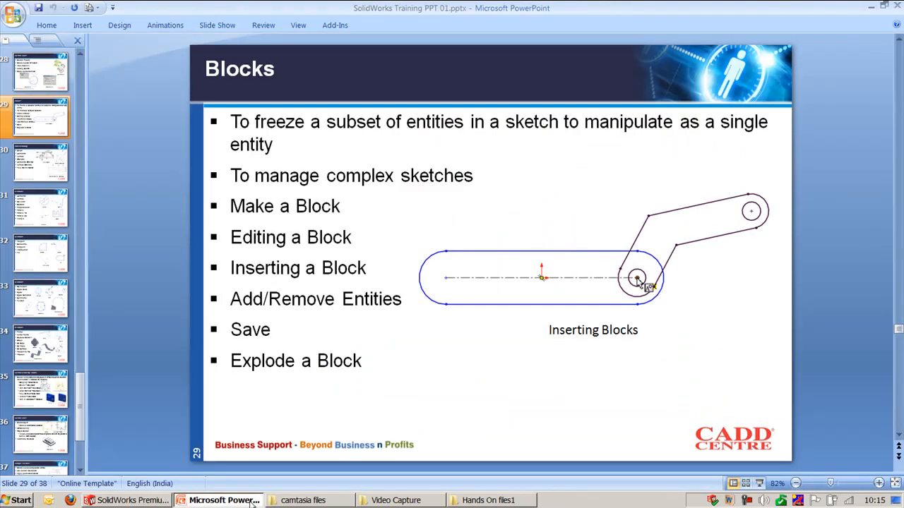
click(250, 502)
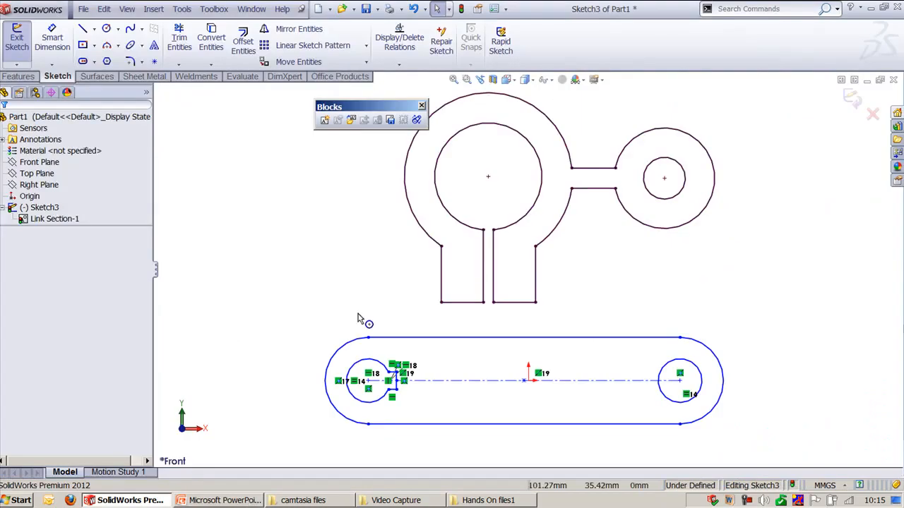
Bring up the dialog for saving the current sketch as a SolidWorks block file and dismiss it without saving
click(392, 125)
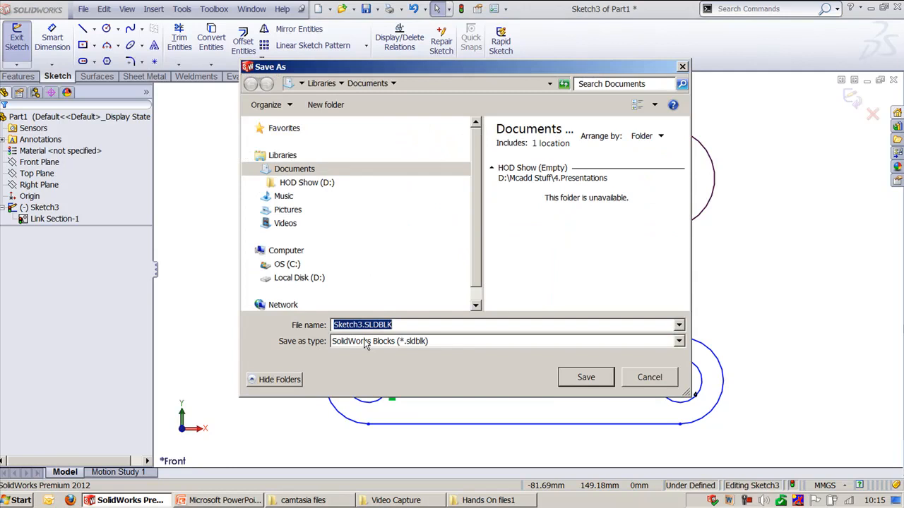
click(651, 377)
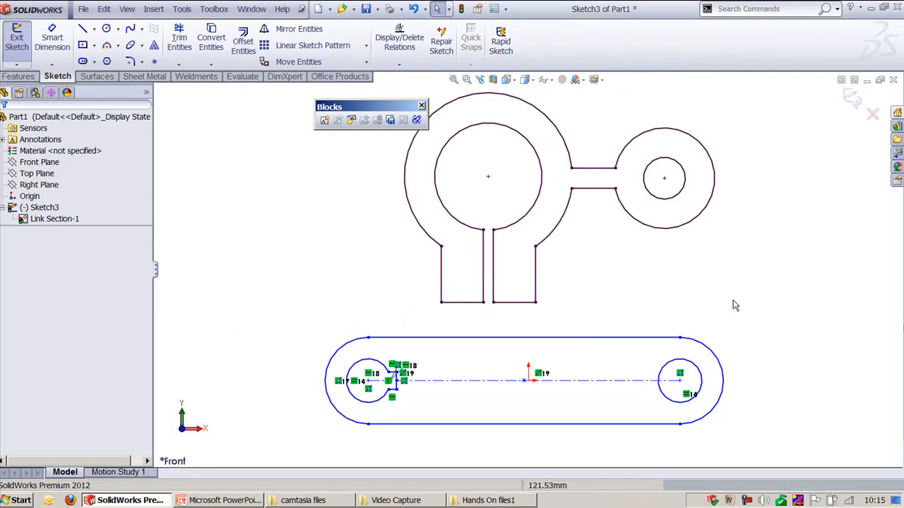
scroll(695, 288, down, 2)
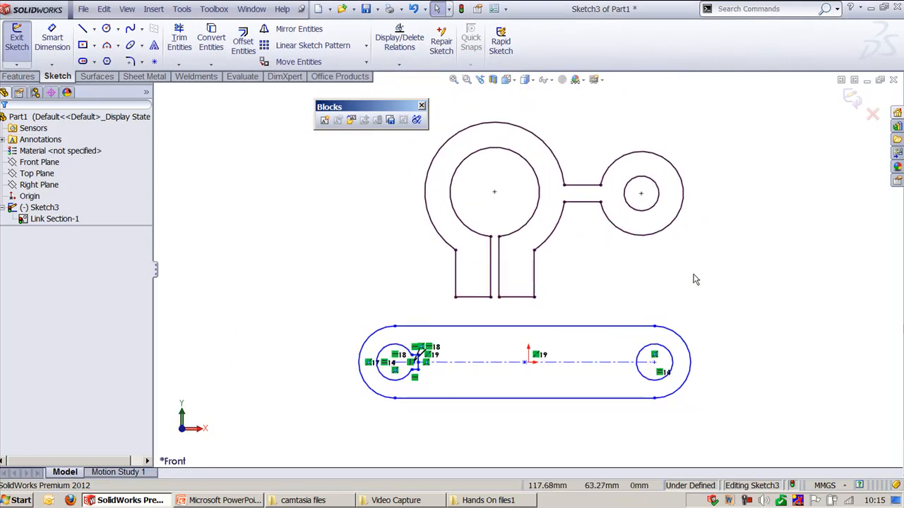